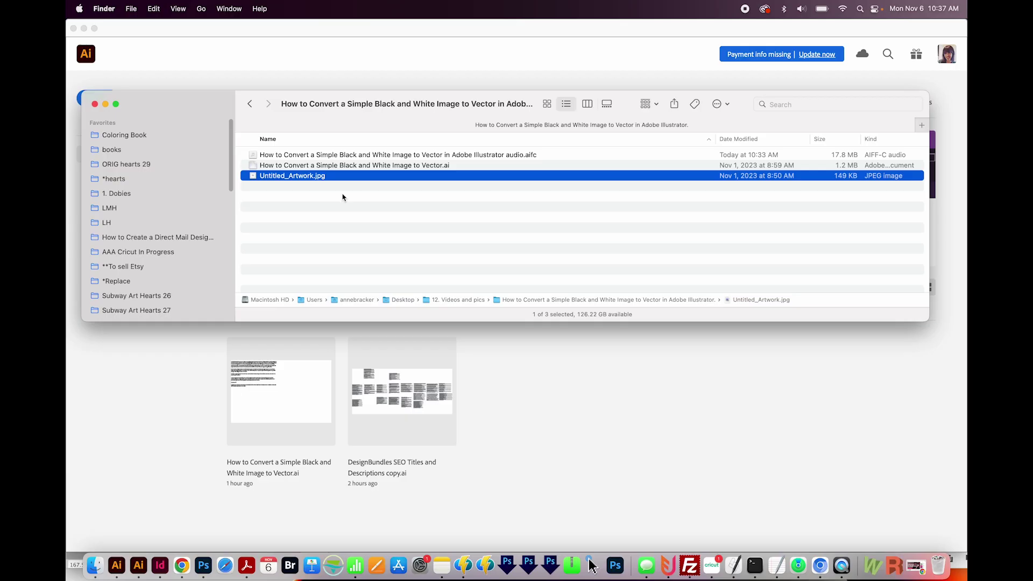
Preview the 'yo!' cup drawing in Quick Look, then open Untitled_Artwork.jpg in Illustrator.
key("space")
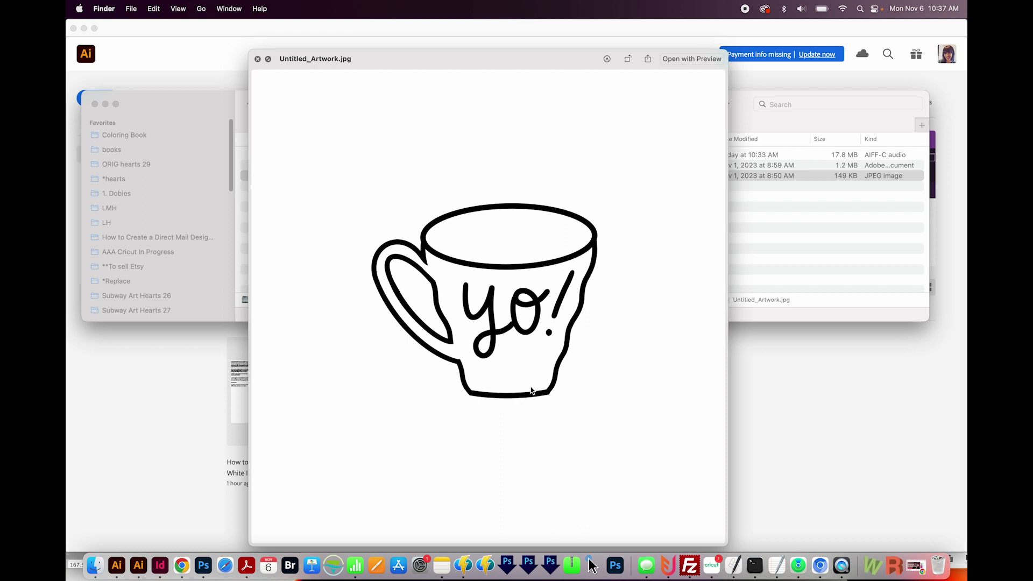
key("space")
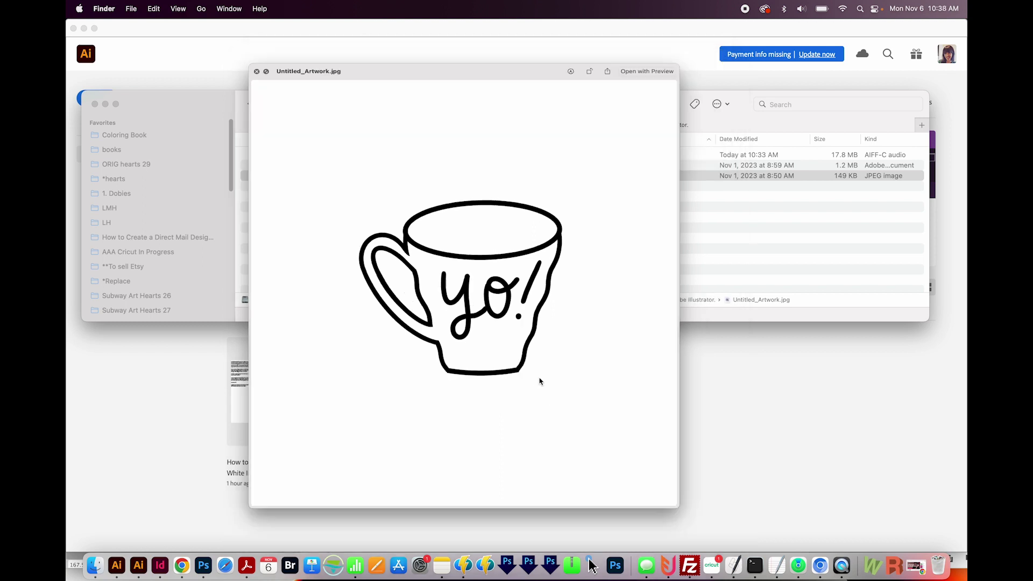
mouse_move(265, 178)
left_mouse_down()
mouse_move(316, 195)
mouse_move(123, 509)
mouse_move(114, 568)
left_mouse_up()
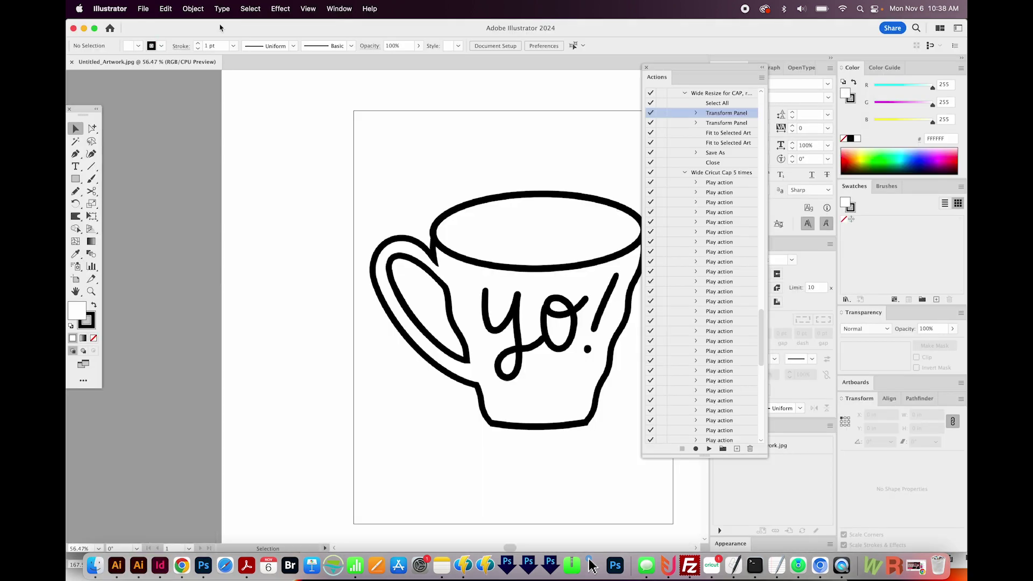
Toggle Outline view on and off to confirm the placed cup JPEG has no vector paths.
left_click(152, 10)
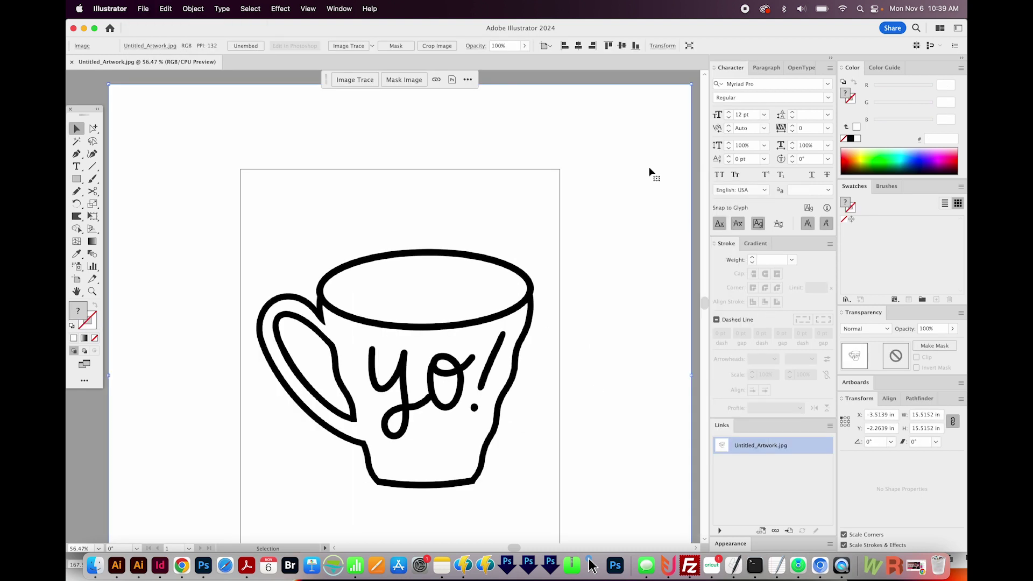
key("super+y")
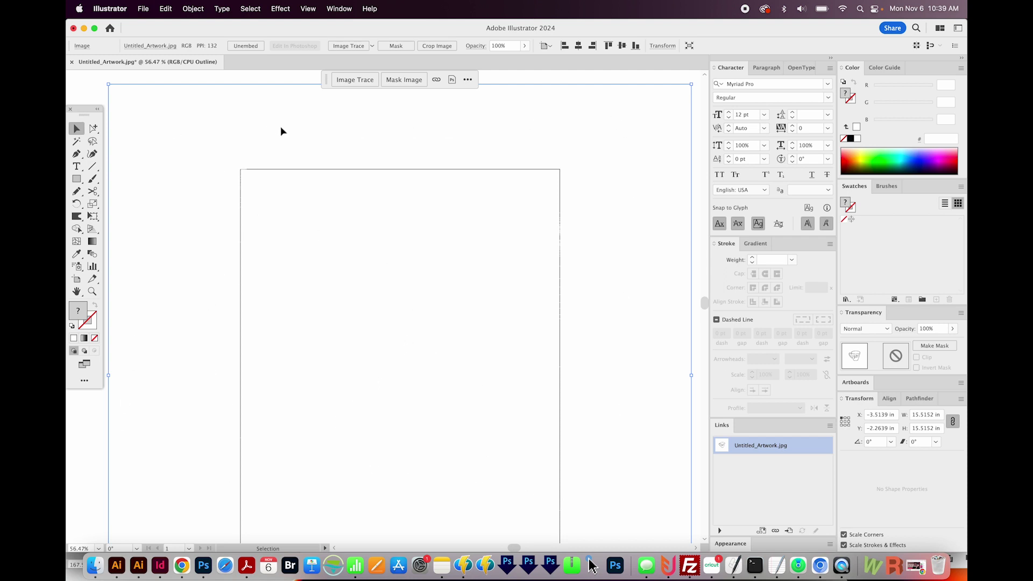
key("super+y")
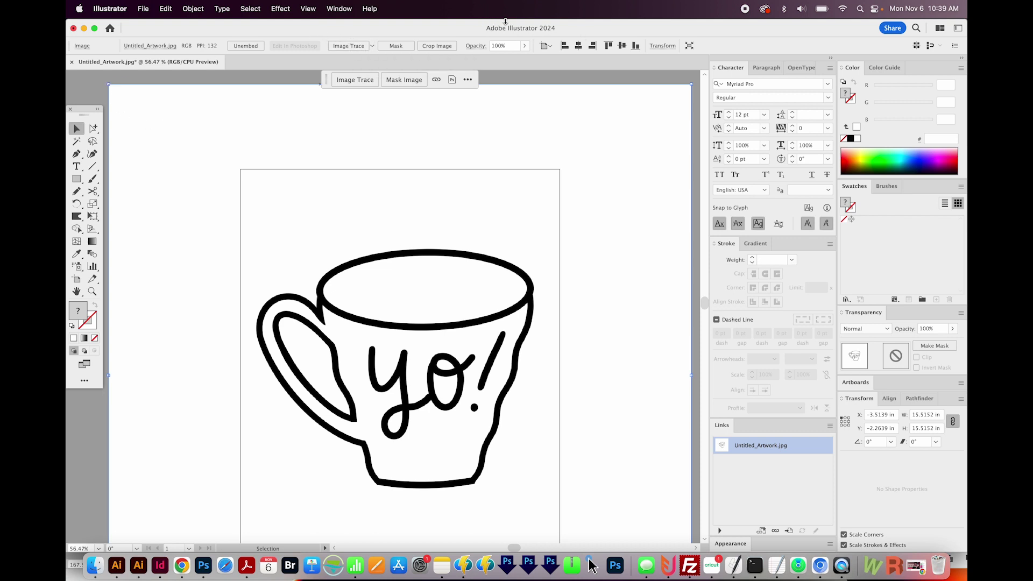
Image Trace the cup JPEG with the Default preset and expand it into editable paths.
left_click(330, 10)
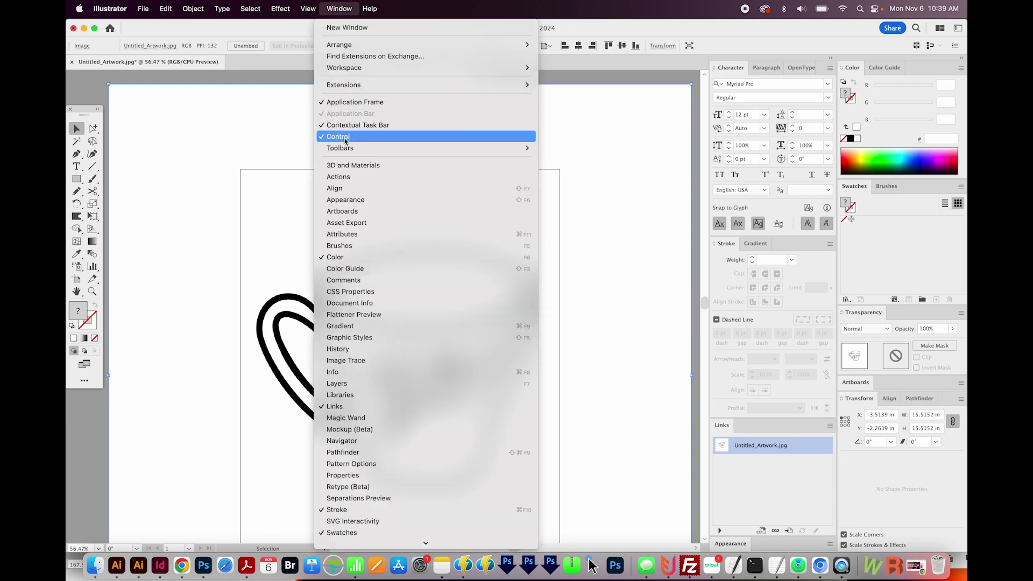
left_click(286, 67)
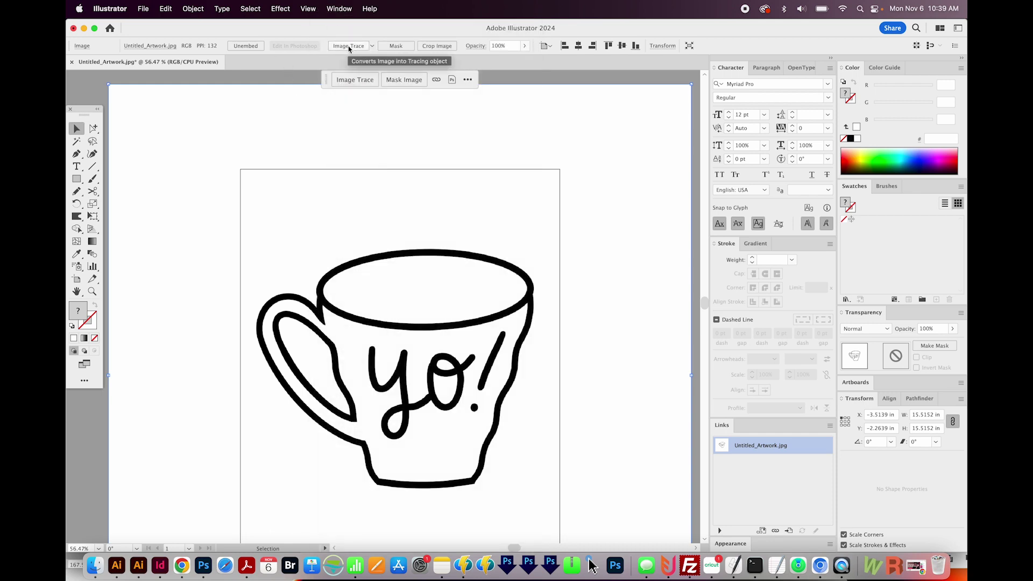
left_click(349, 46)
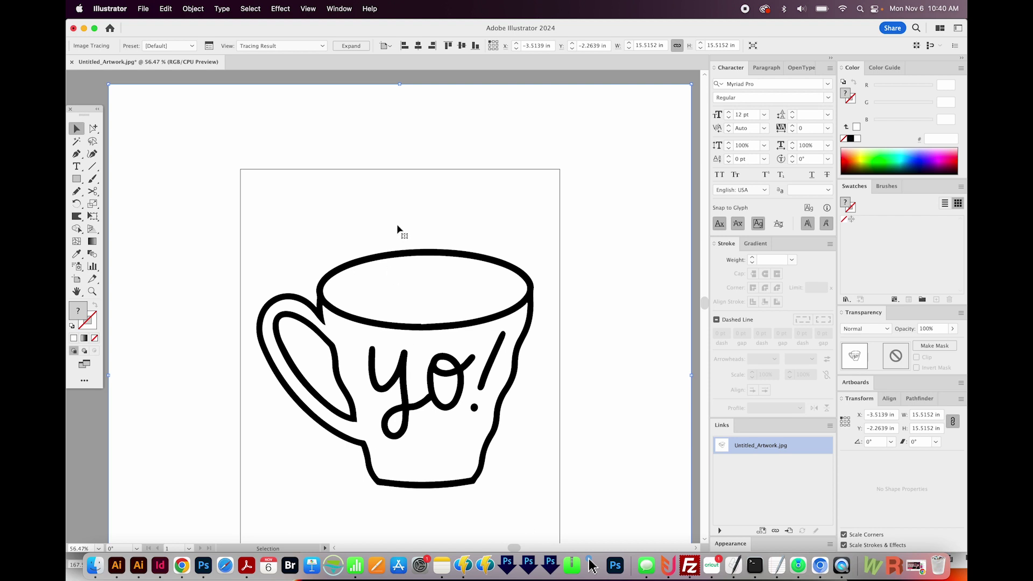
left_click(350, 47)
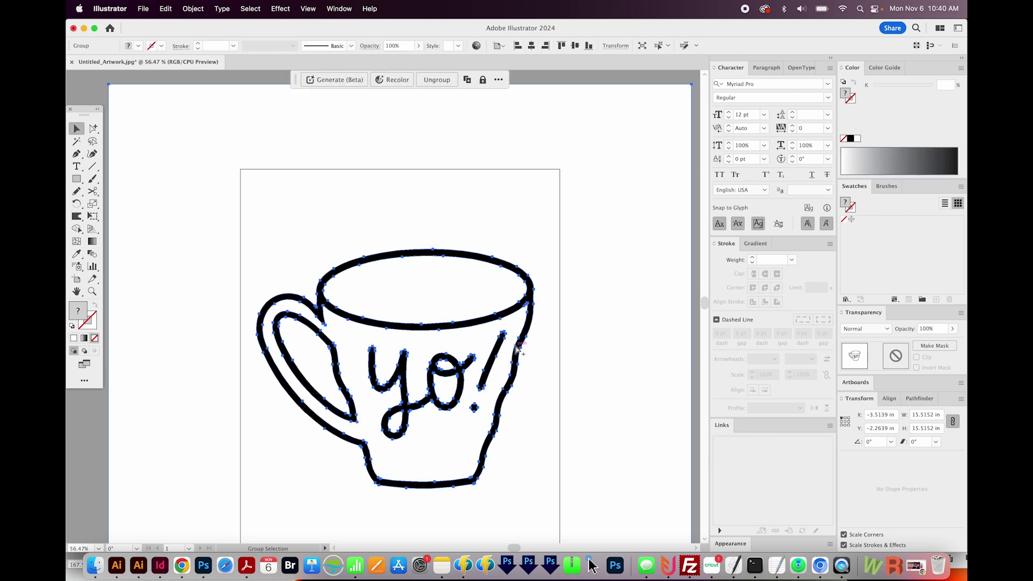
Select the white fill shapes with Magic Wand and delete them, leaving only black linework.
key("super+y")
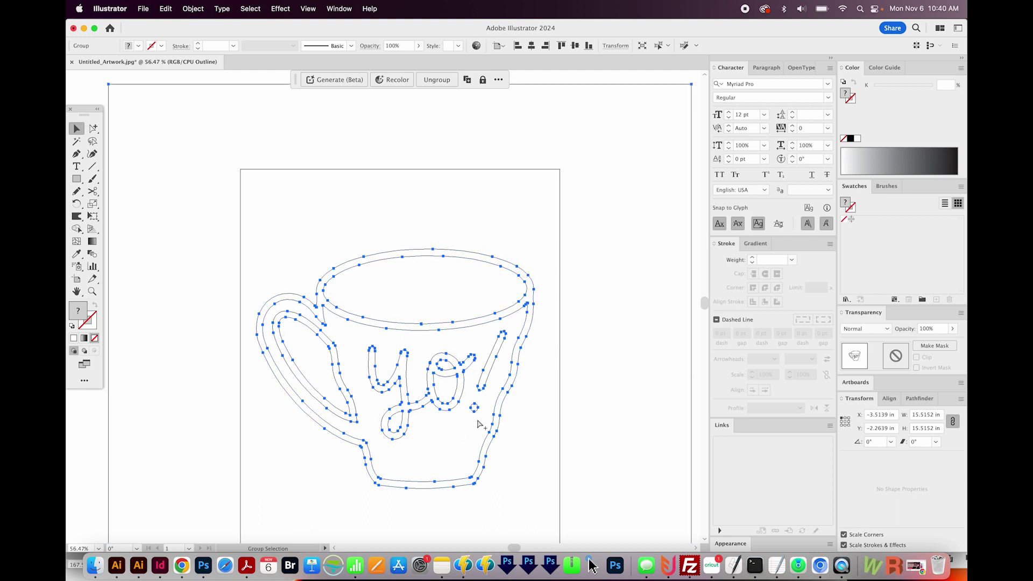
key("super+y")
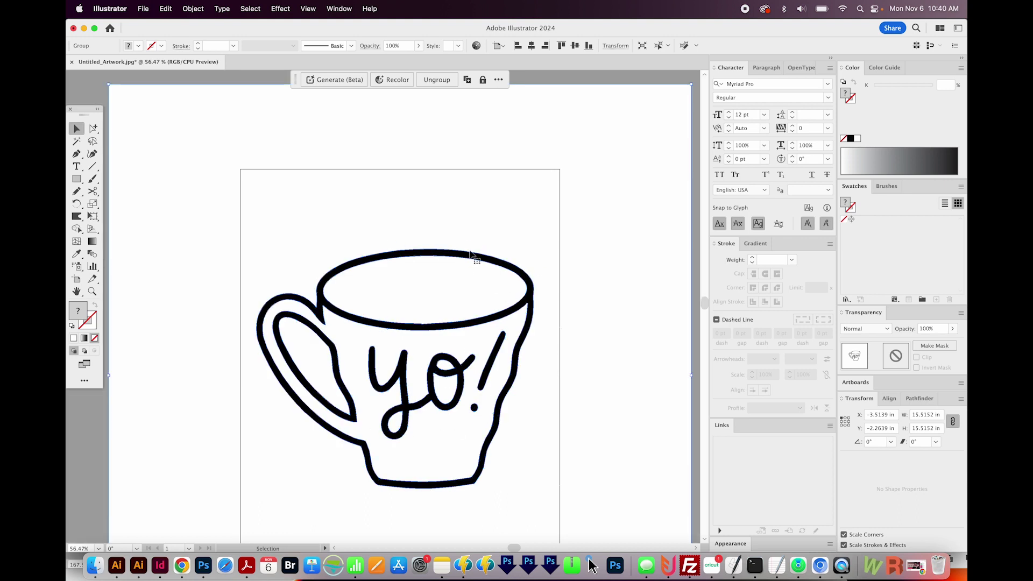
key("y")
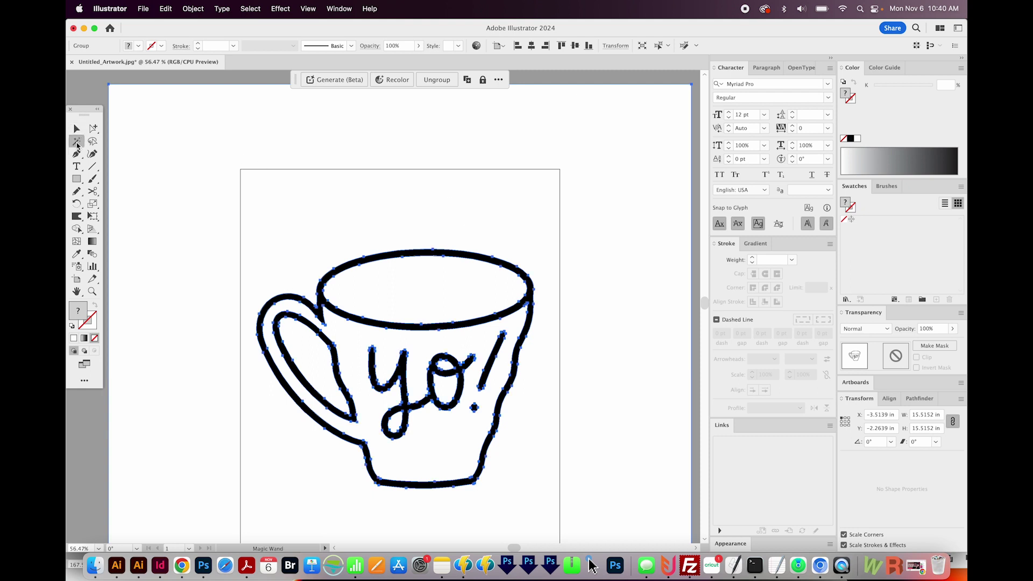
left_click(248, 133)
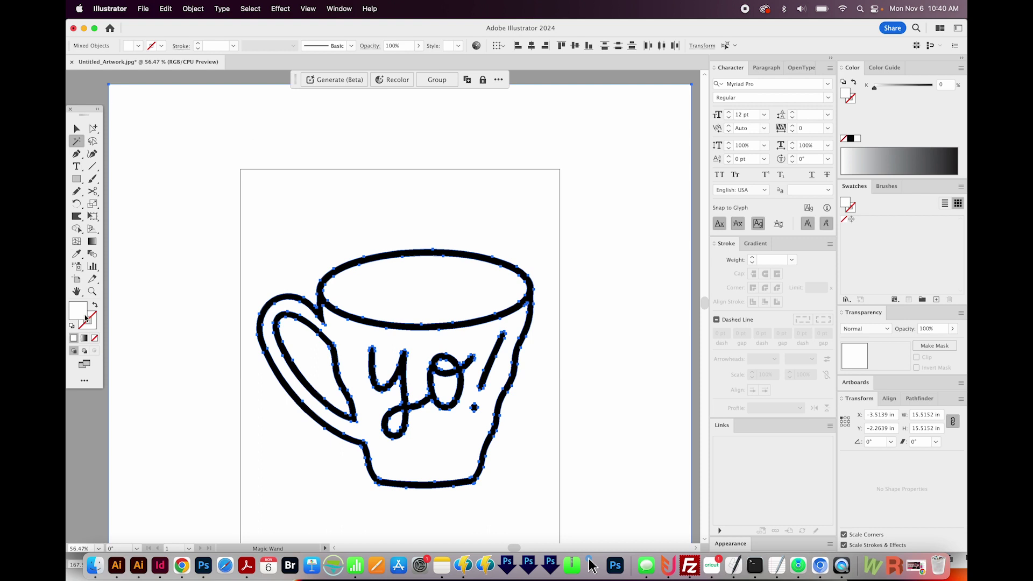
key("Delete")
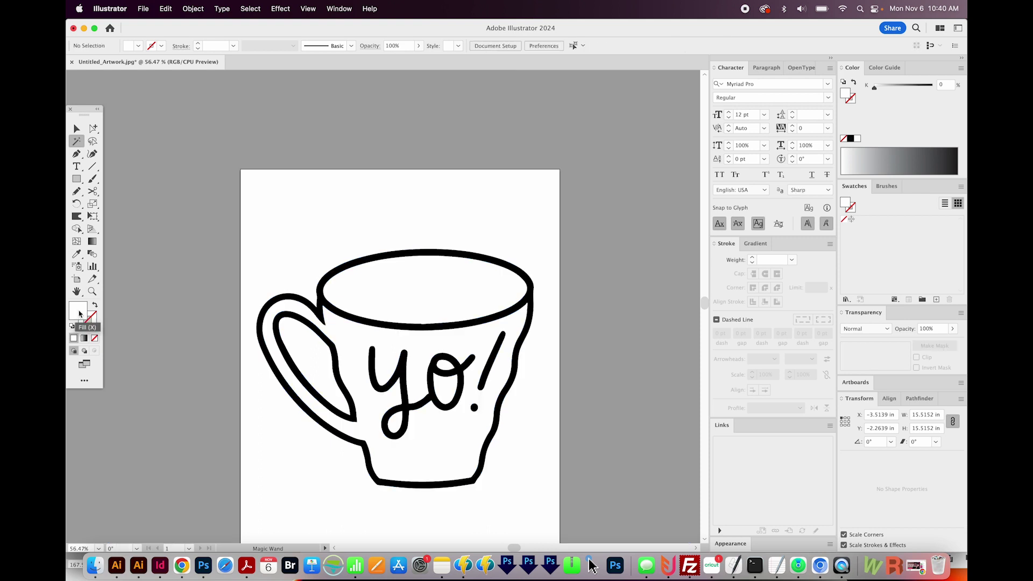
key("v")
scroll(475, 422, "down", 1)
scroll(475, 422, "right", 1)
Move the mug linework up and scale it to about 6.78 × 5.85 in, keeping it upright.
left_click(474, 425)
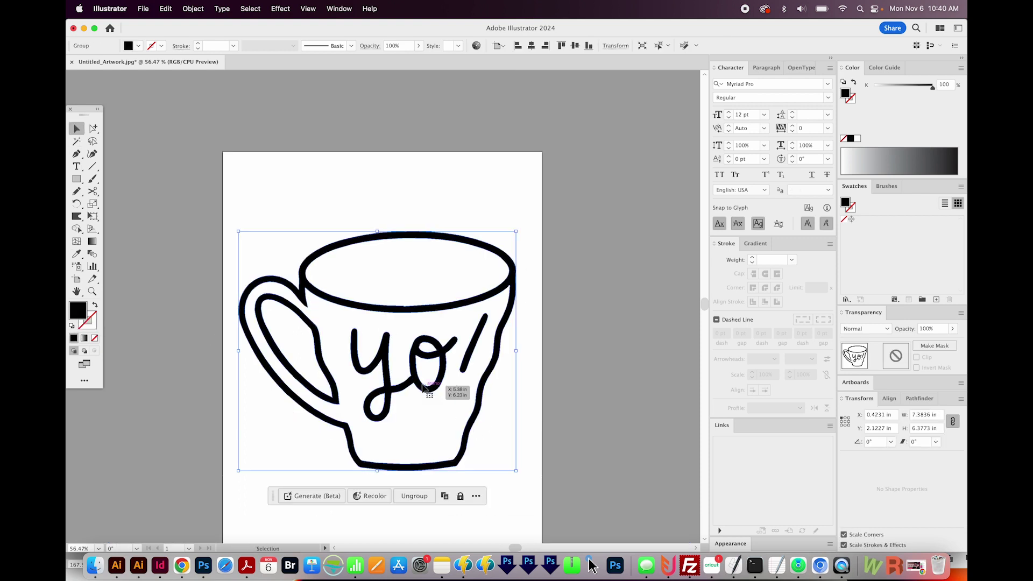
left_click_drag(339, 400, 341, 355)
key("e")
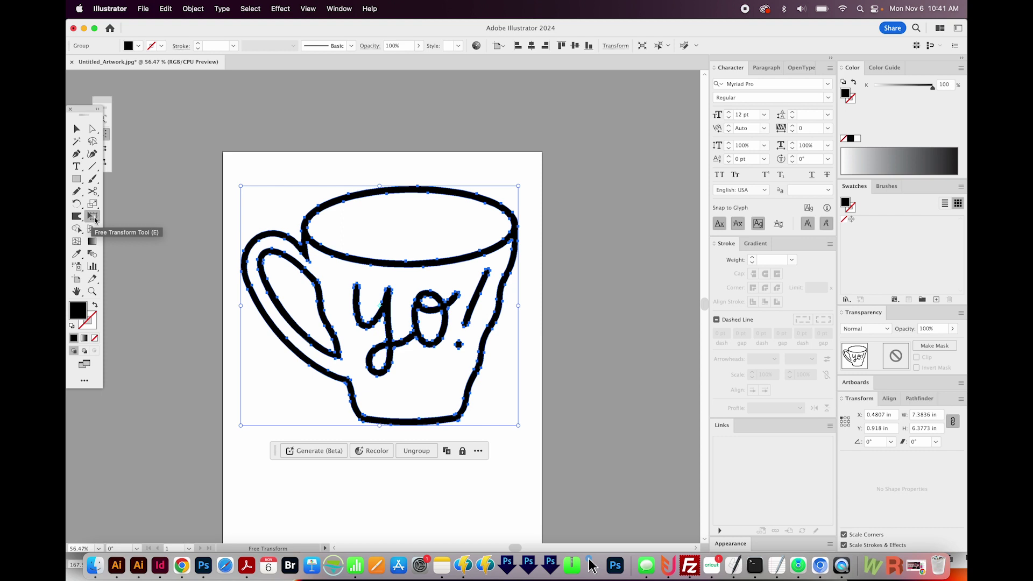
key("a")
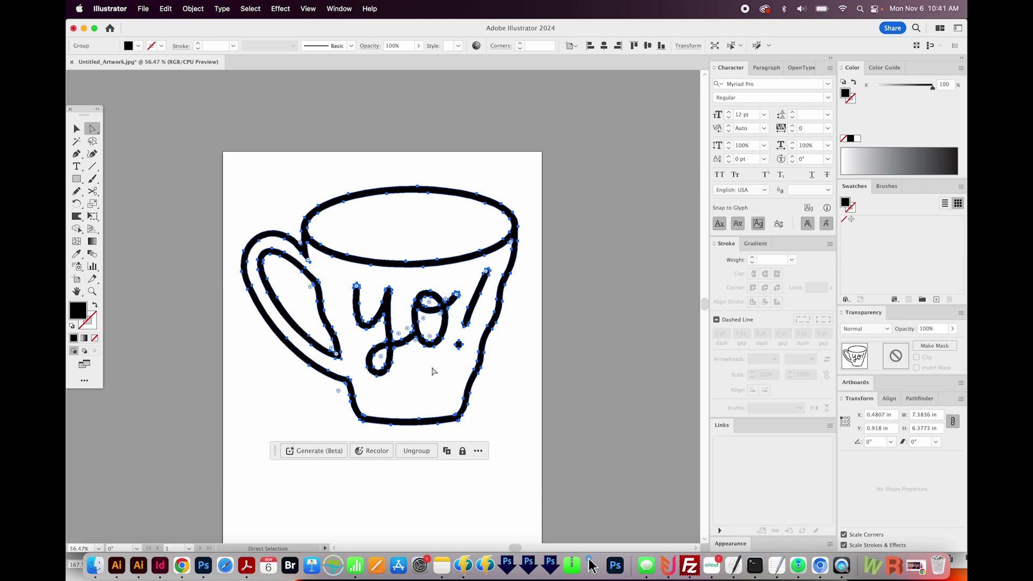
key("v")
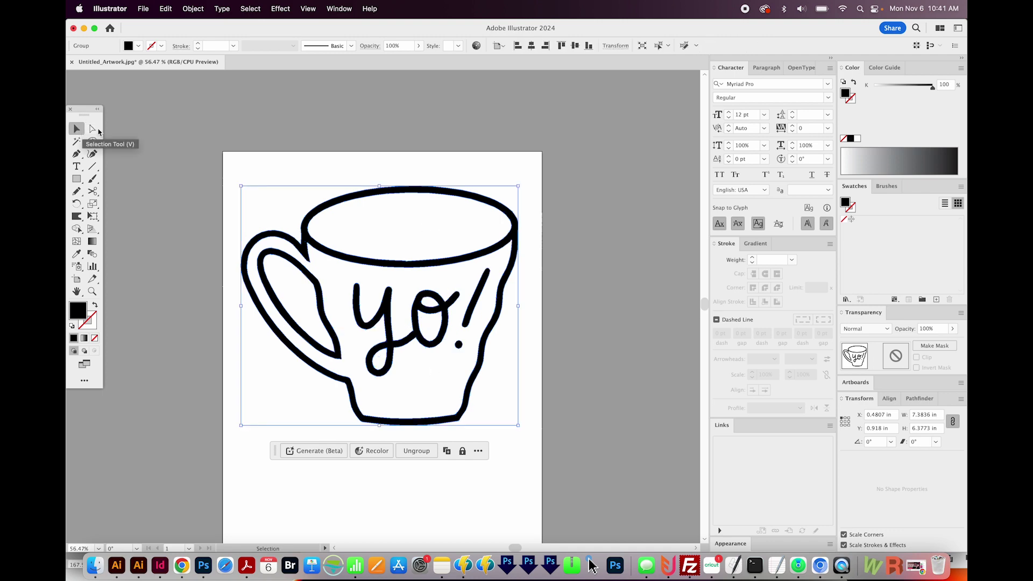
left_click_drag(520, 185, 495, 206)
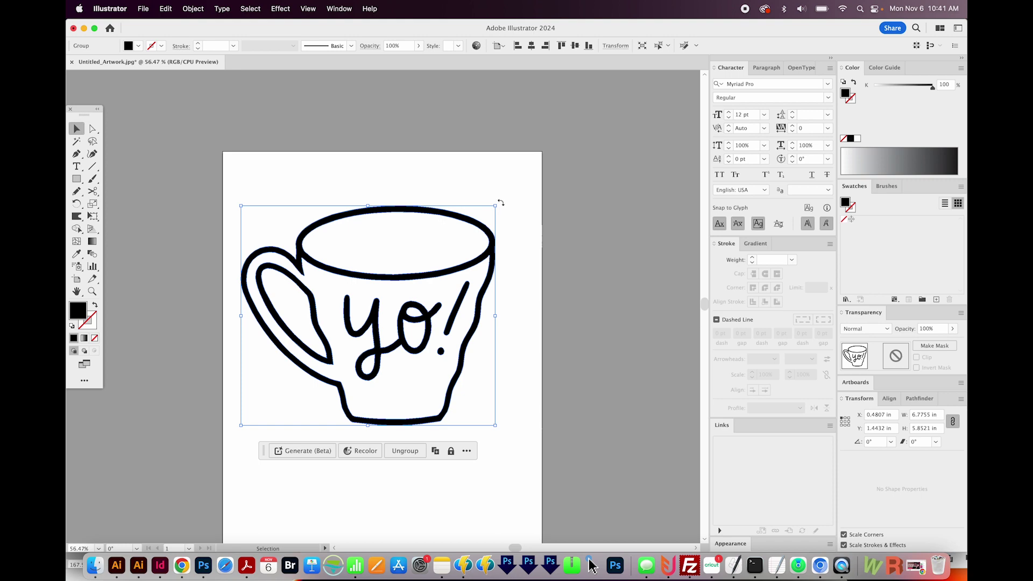
left_click_drag(500, 201, 460, 179)
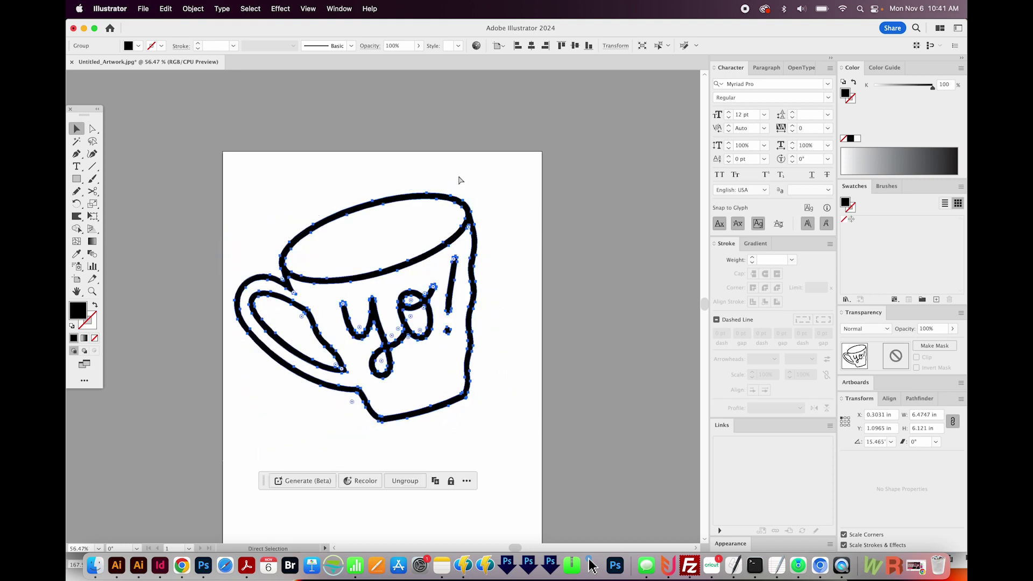
key("super+z")
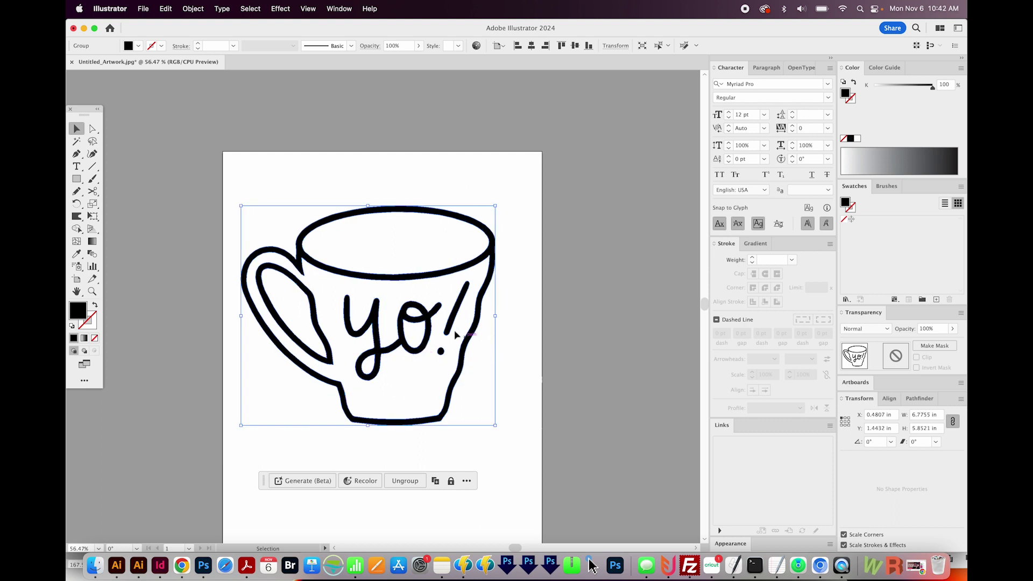
left_click(149, 168)
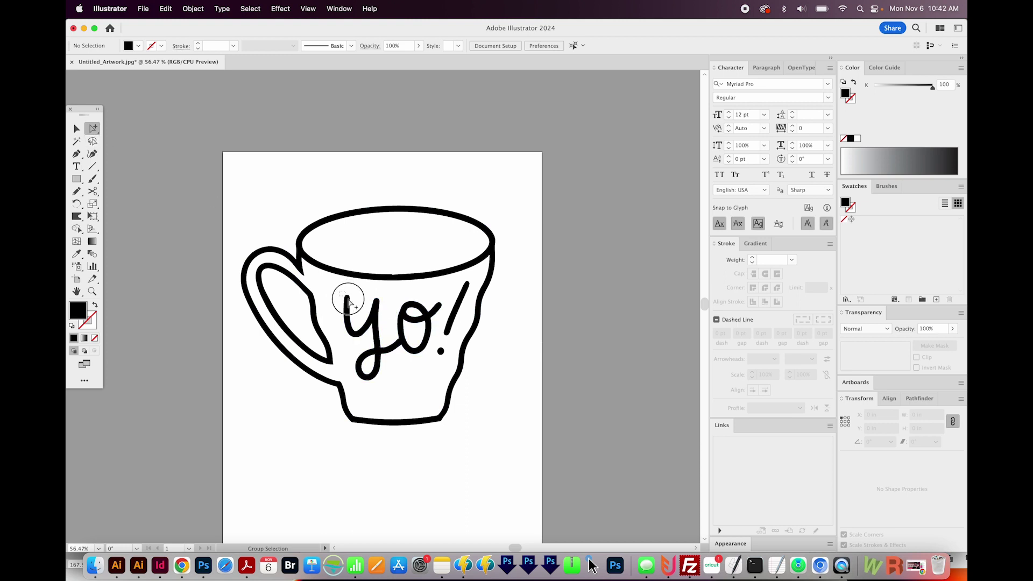
left_click_drag(345, 297, 434, 350)
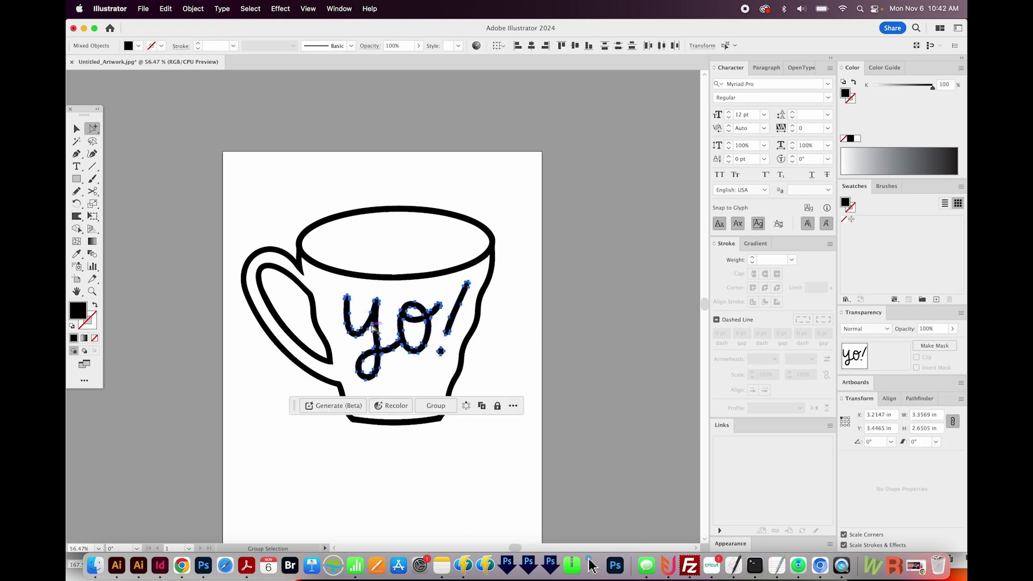
left_click_drag(376, 318, 582, 299)
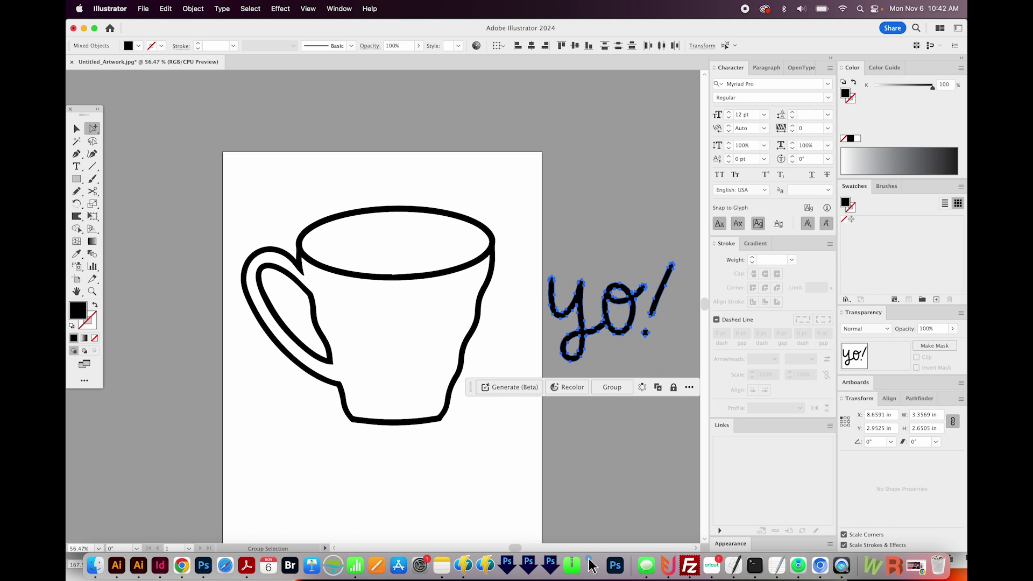
key("super+z")
key("super+x")
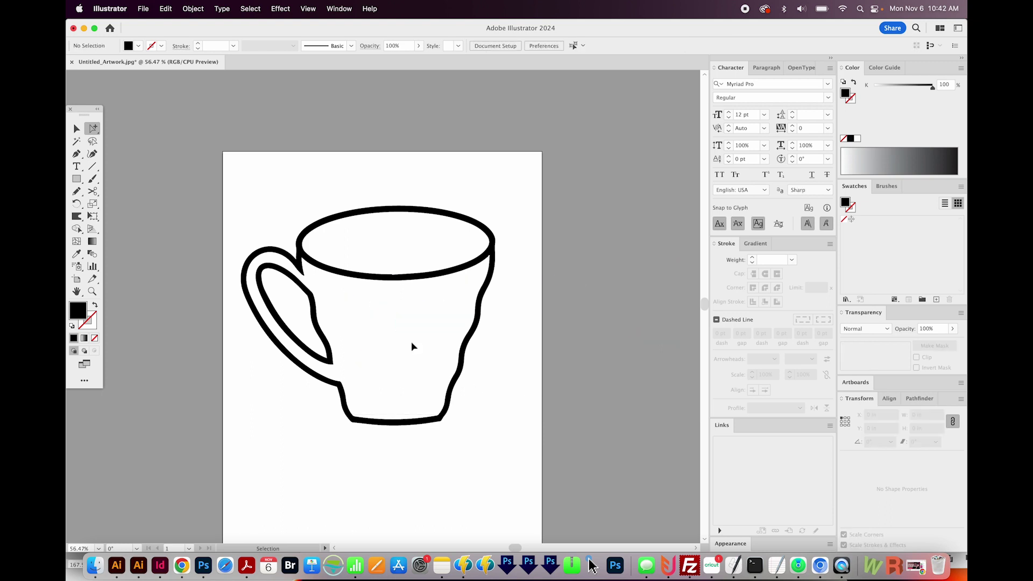
key("super+f")
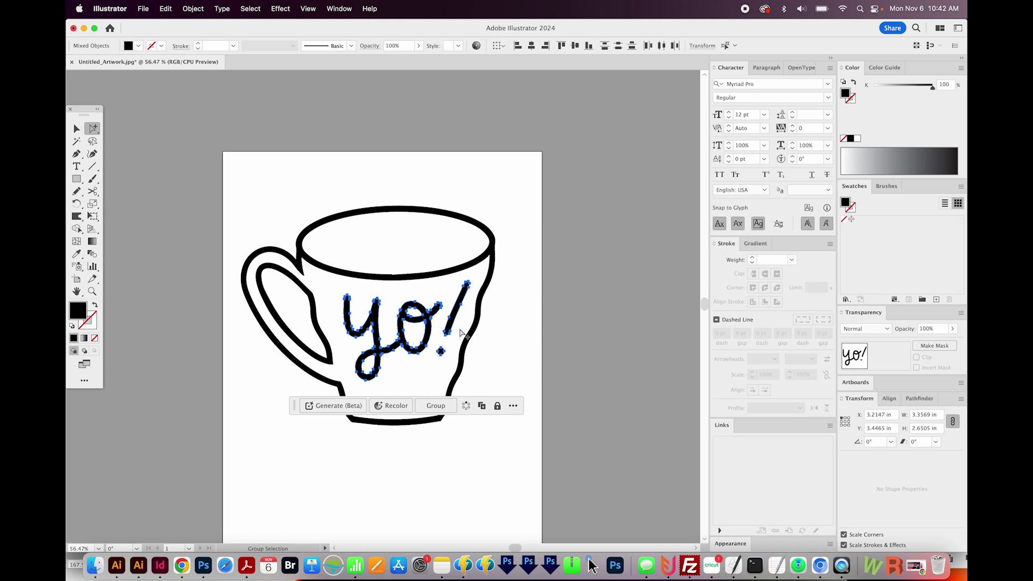
Save the artwork as Coffee Cup.ai with the default Illustrator options.
key("super")
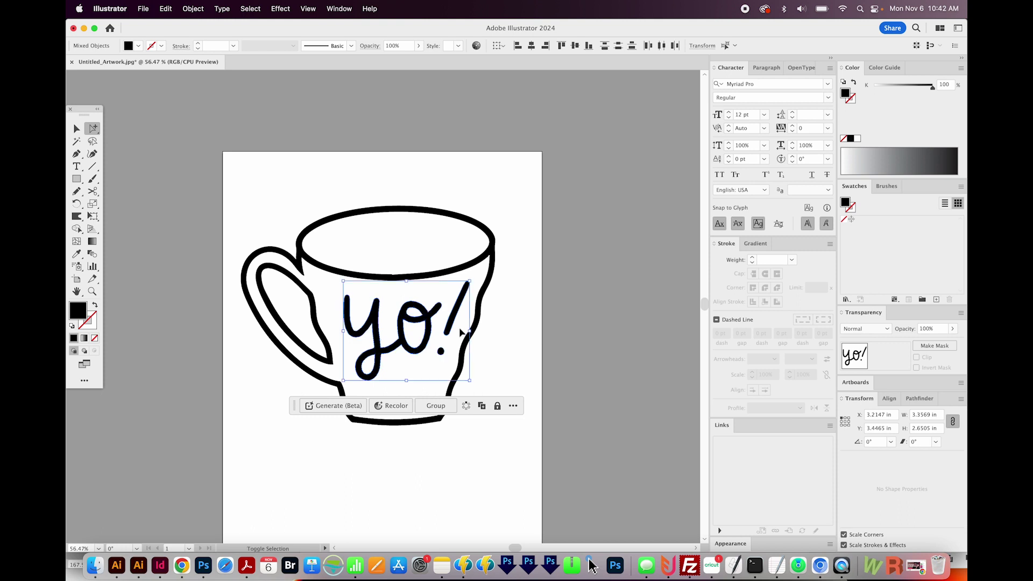
key("super+shift+s")
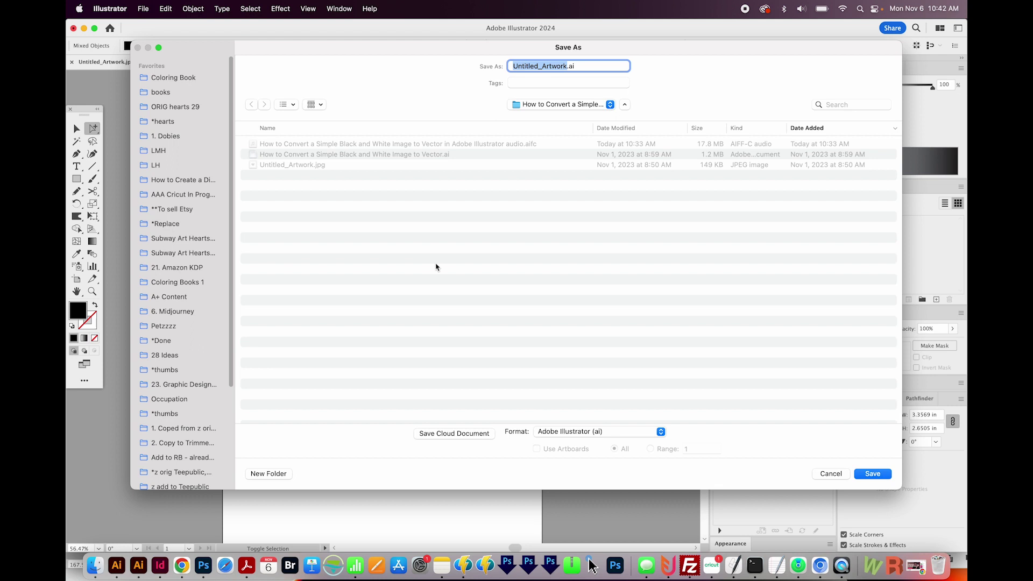
type("Coffee Cup")
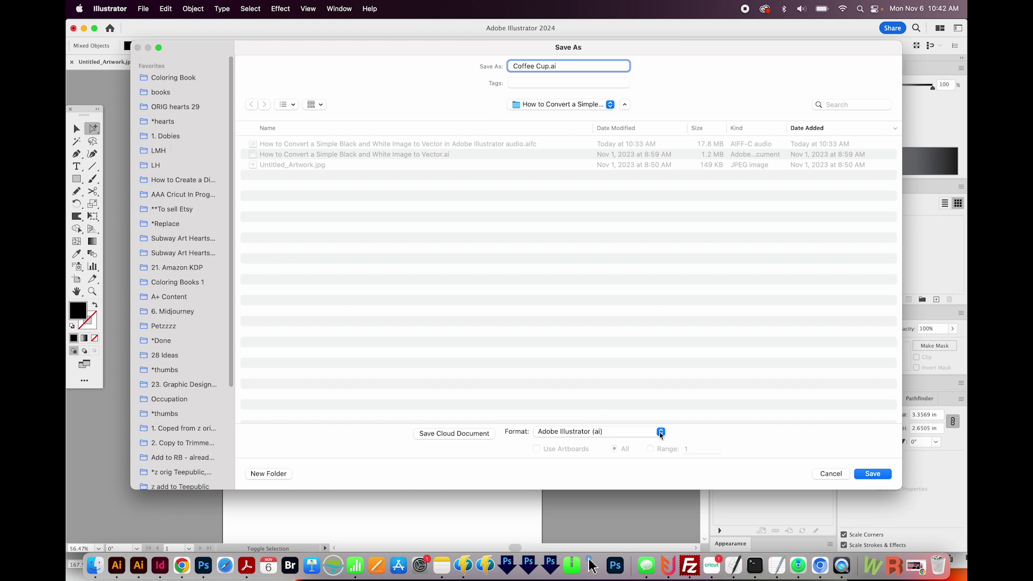
left_click(872, 474)
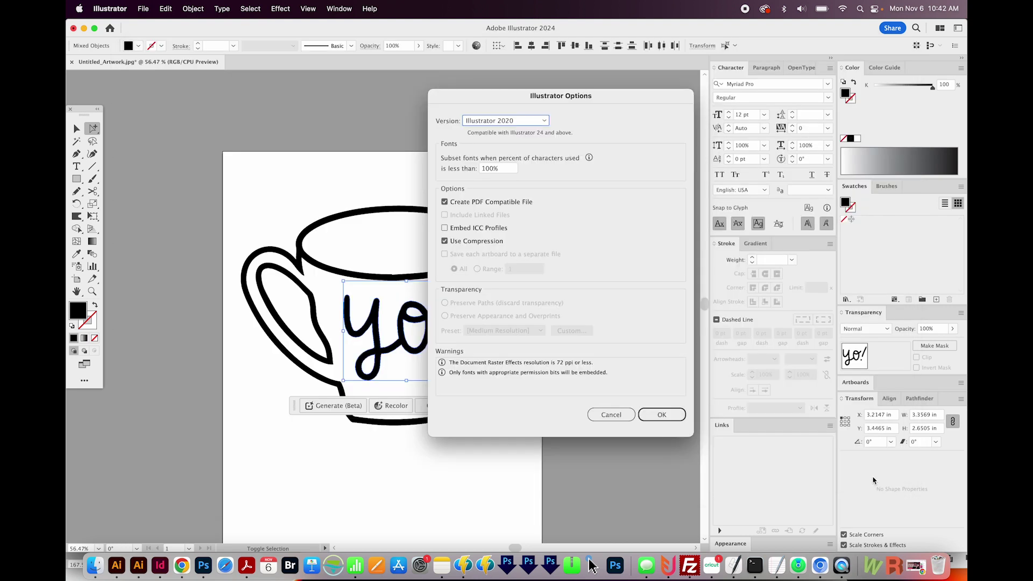
left_click(662, 414)
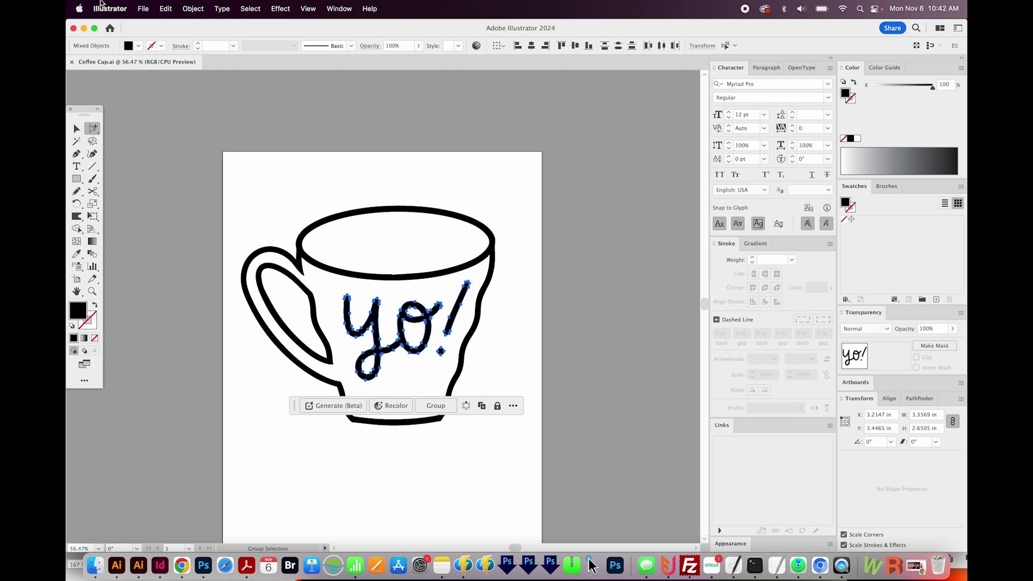
left_click(143, 8)
Save the artwork as Coffee Cup.svg in SVG format with default SVG options.
left_click(152, 124)
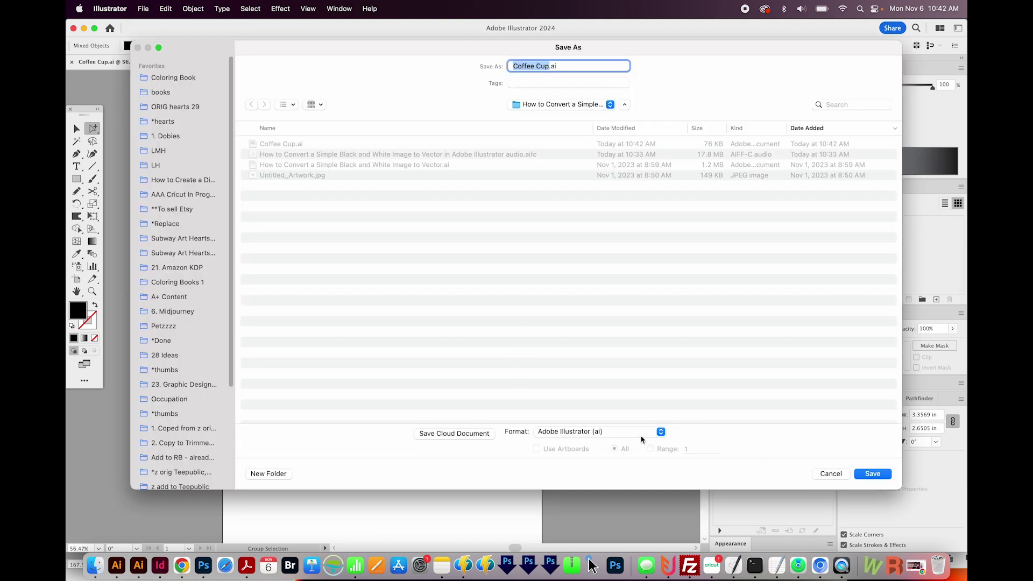
left_click(641, 434)
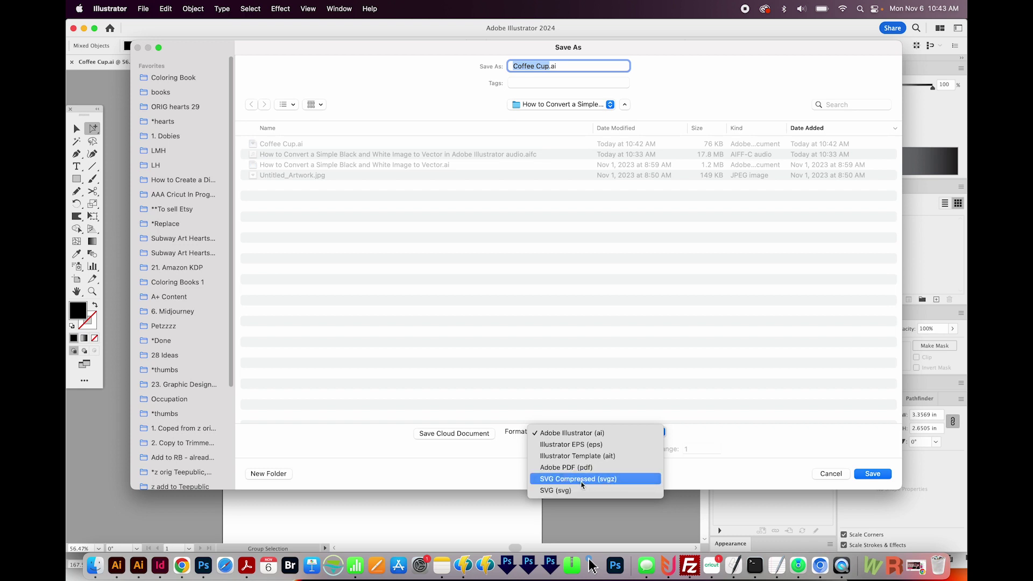
left_click(578, 490)
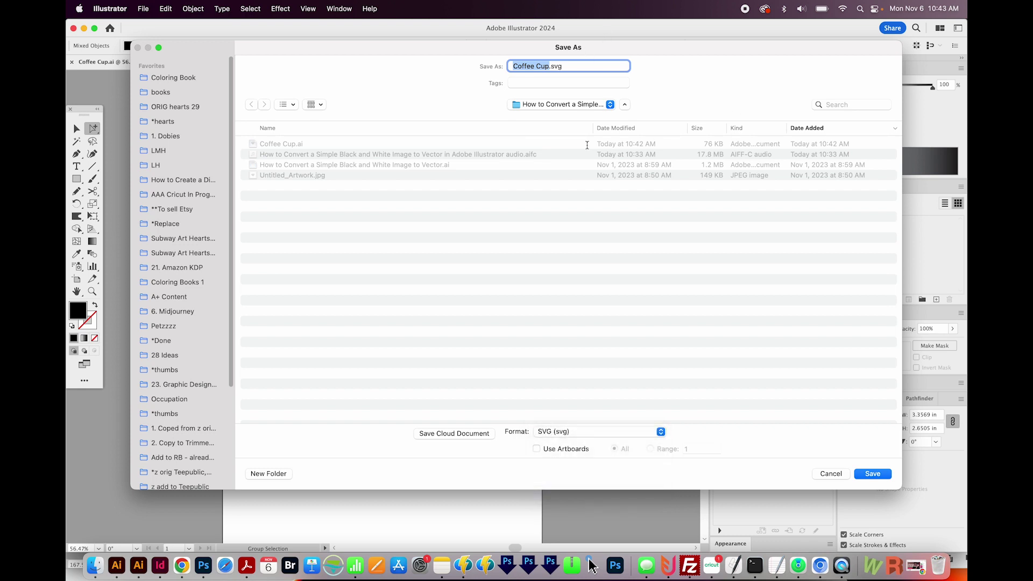
left_click(879, 478)
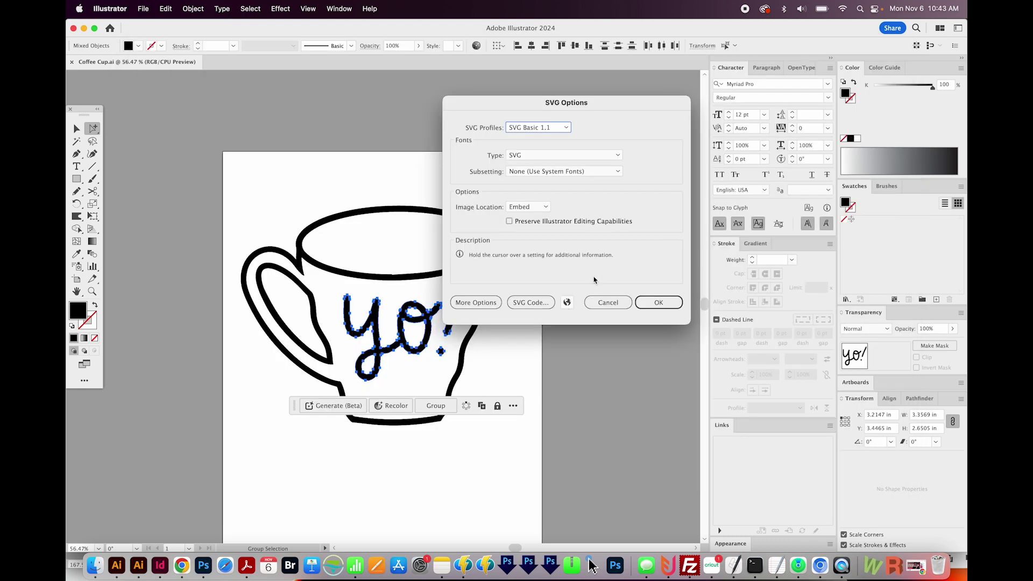
left_click(658, 302)
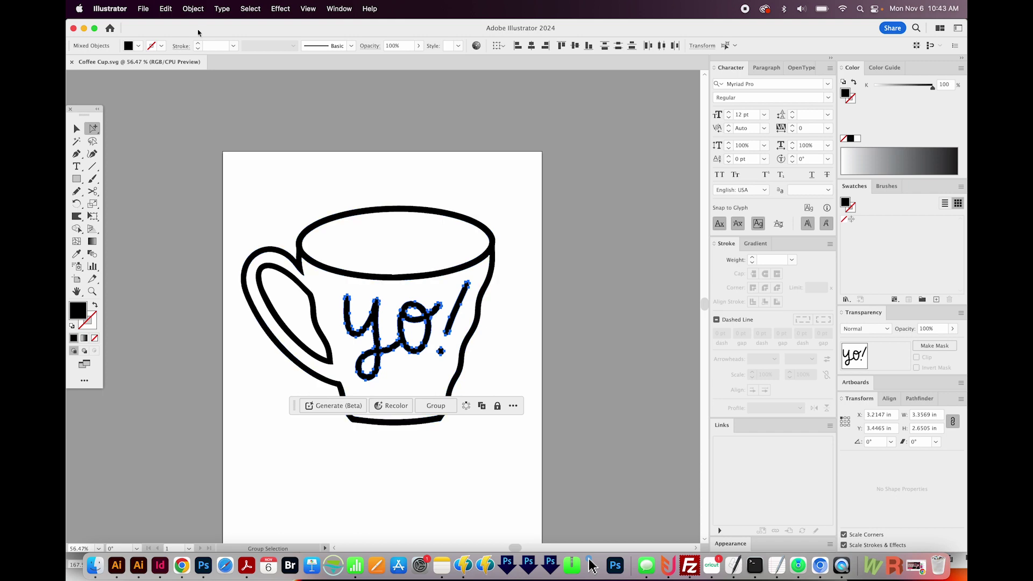
Export the artwork as Coffee Cup.dxf in Autodesk RealDWG (dxf) format with default options.
left_click(145, 8)
mouse_move(236, 246)
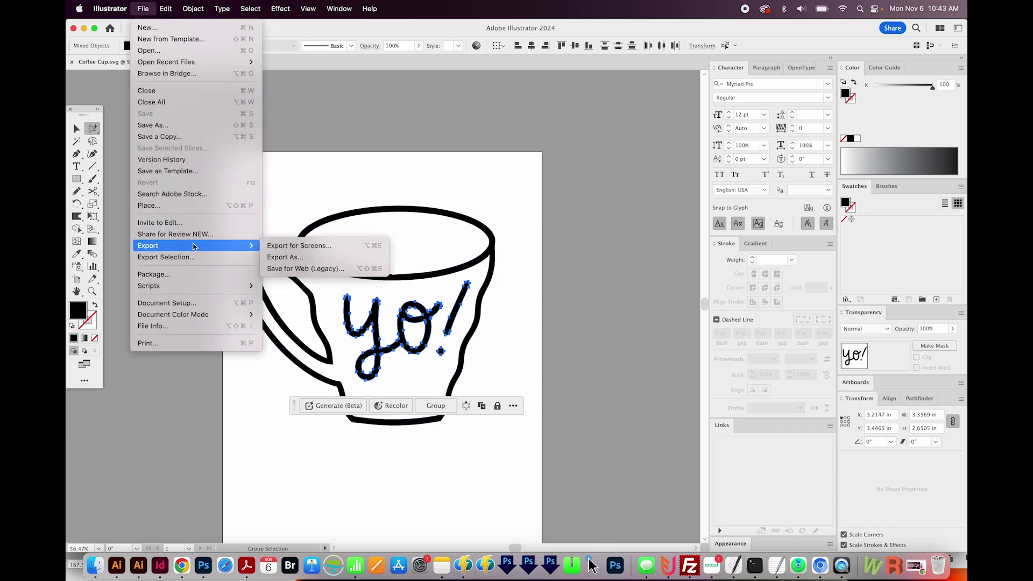
left_click(291, 258)
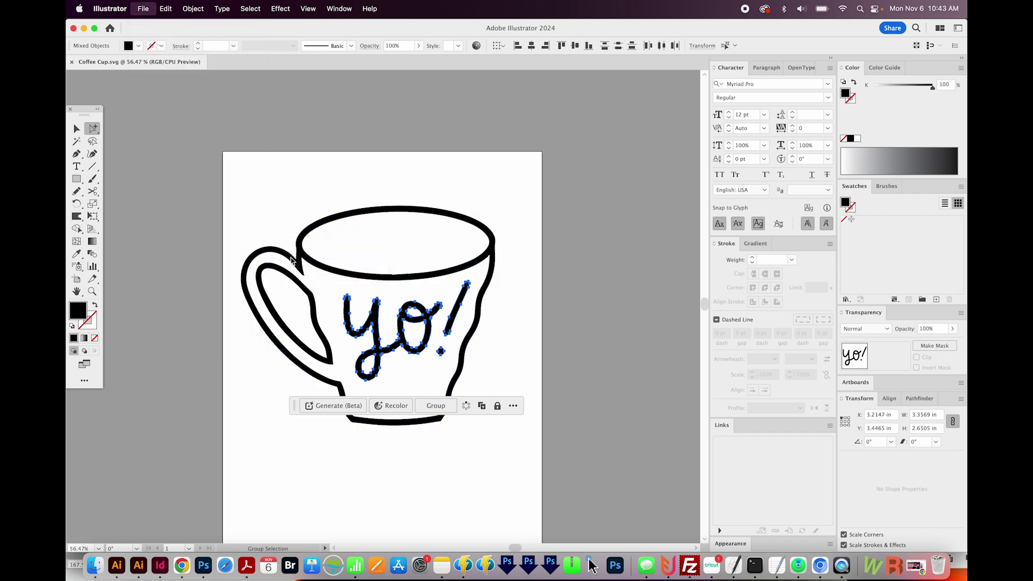
left_click(572, 434)
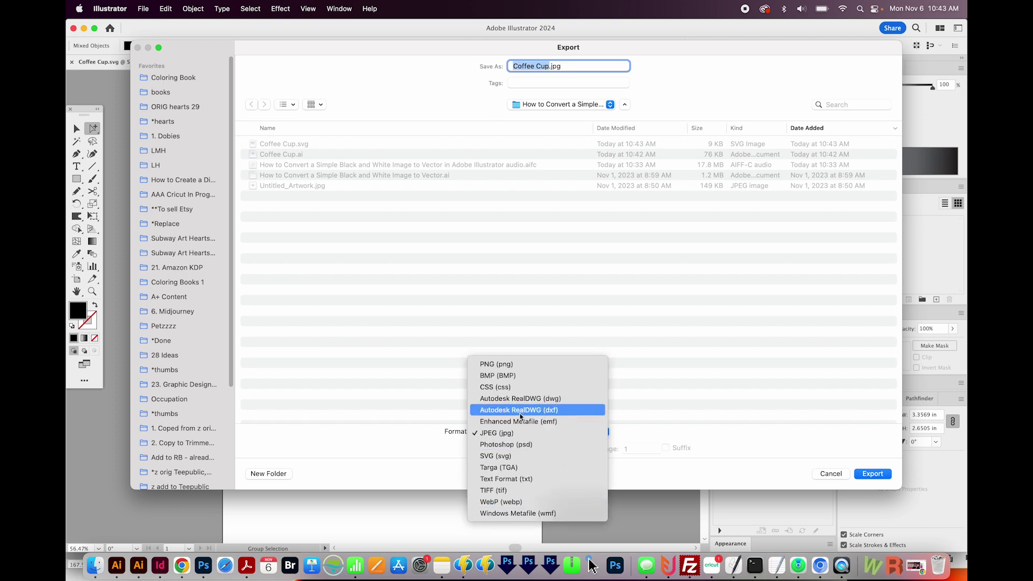
left_click(545, 411)
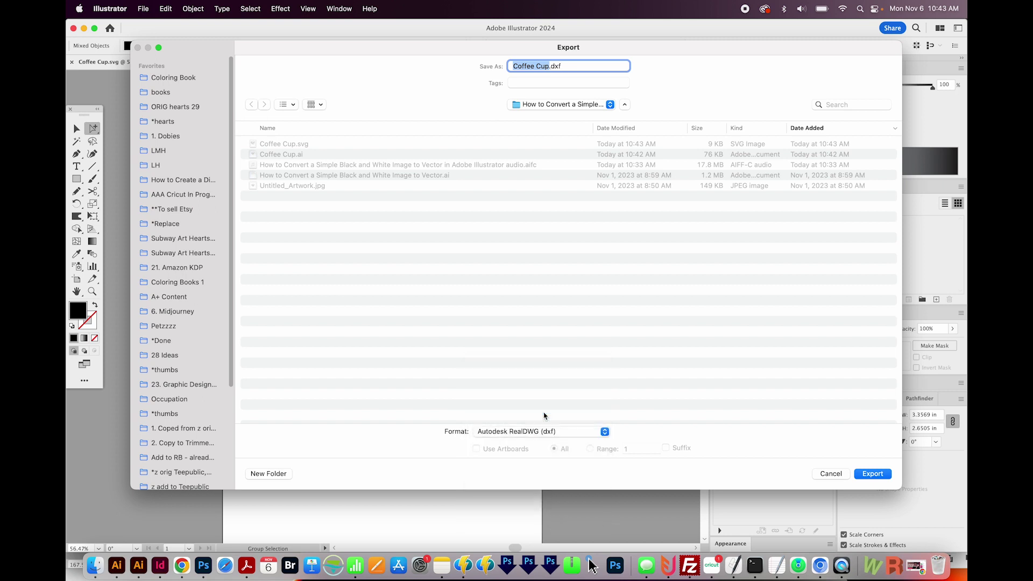
left_click(872, 474)
left_click(671, 397)
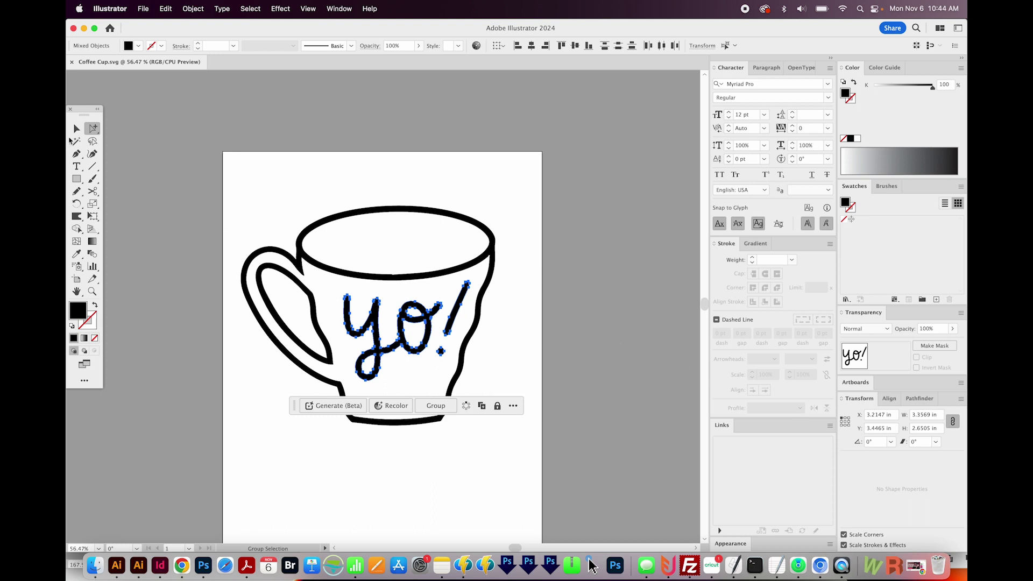
left_click(76, 129)
left_click(380, 176)
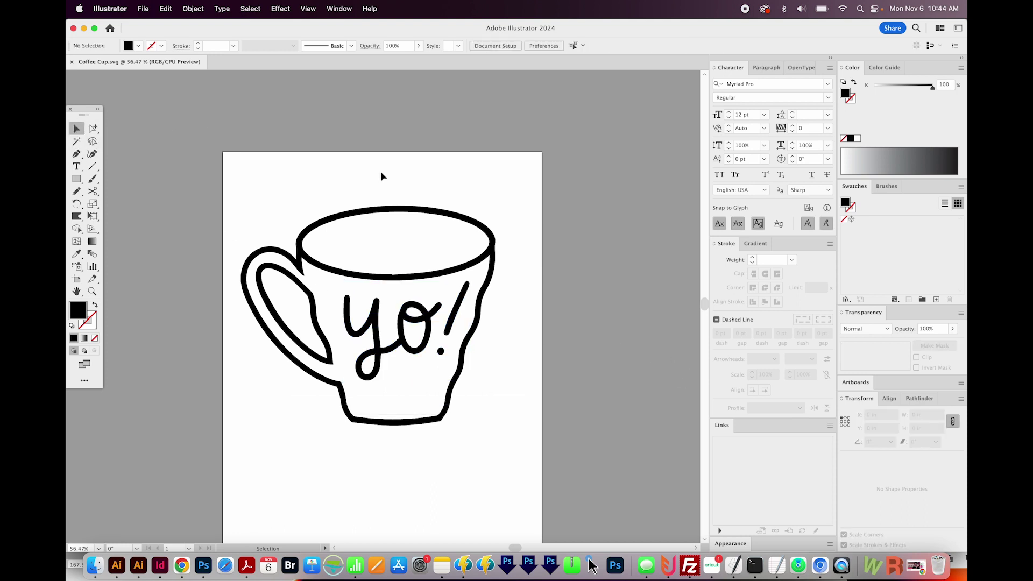